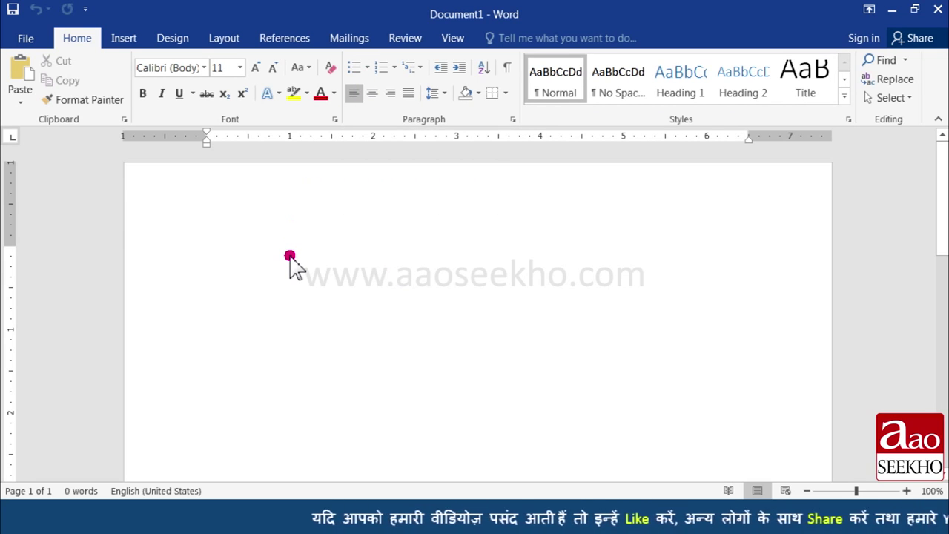
# - Start a bulleted list with File Tab, Home Tab and Insert Tab
pyautogui.click(355, 68)
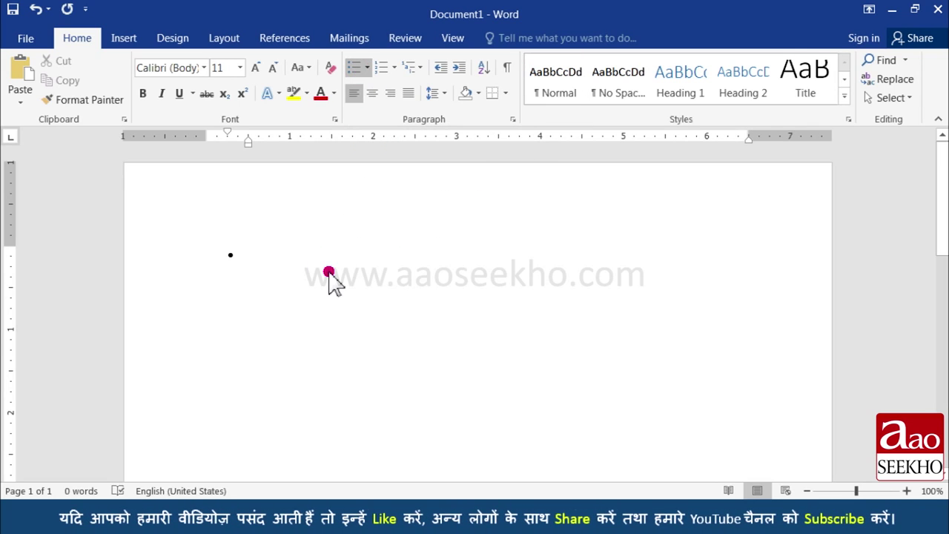
pyautogui.write('File Tab')
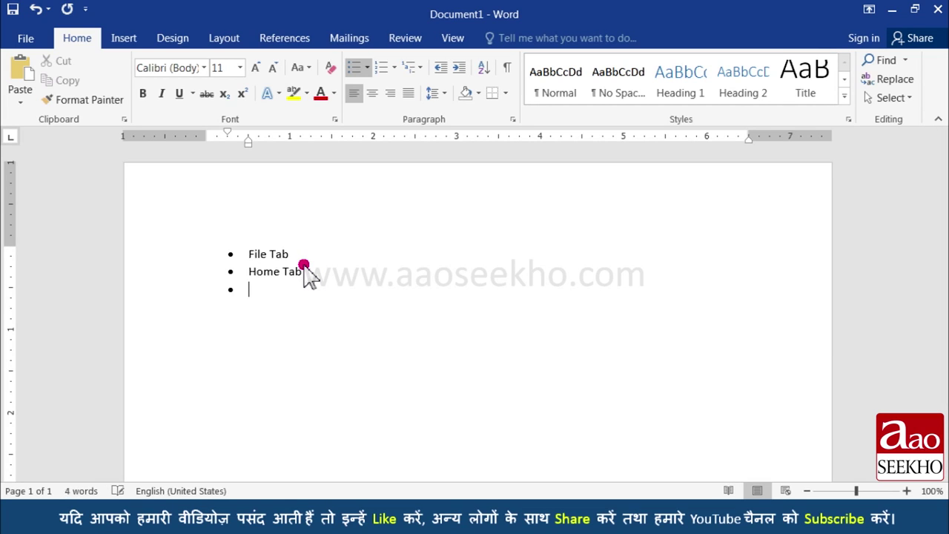
pyautogui.write('nsert')
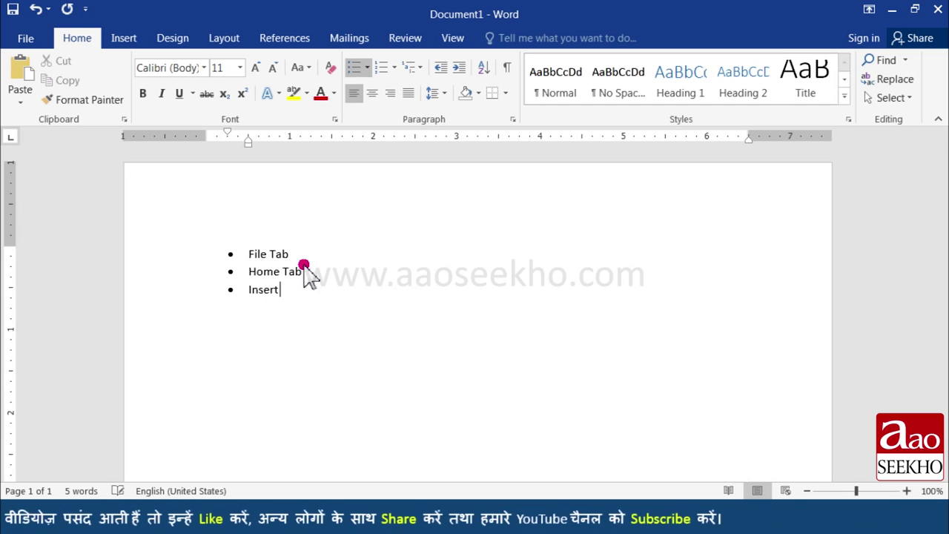
pyautogui.write(' Tab')
pyautogui.press('Return')
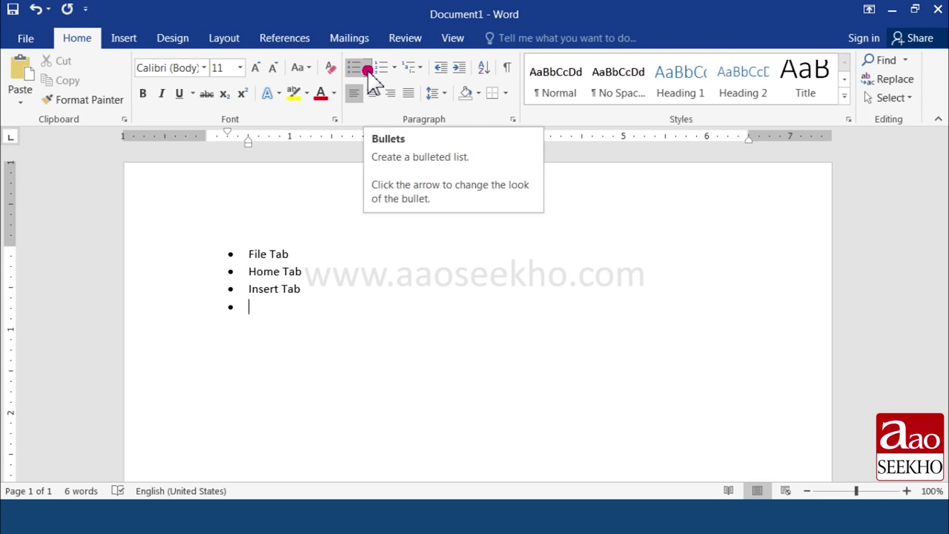
# - Change the list's bullets to arrow-shaped bullets
pyautogui.click(368, 69)
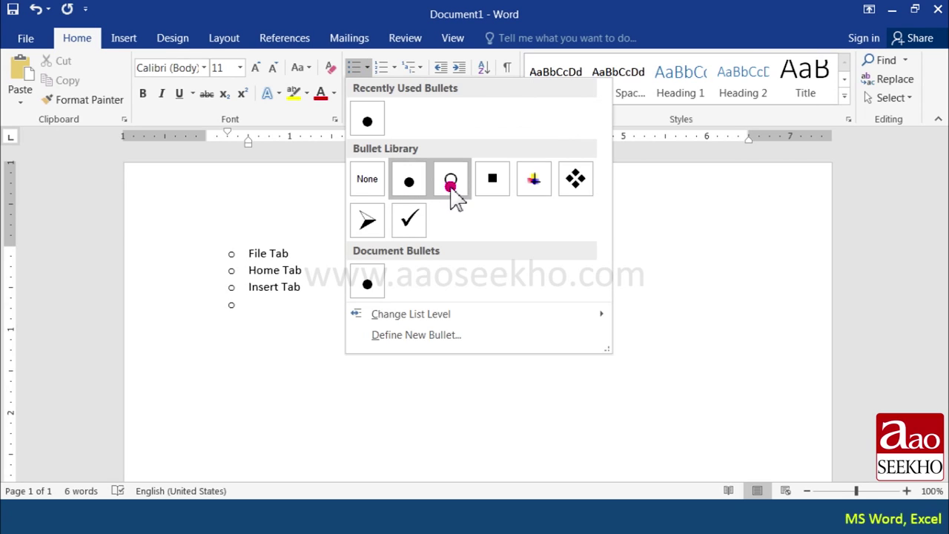
pyautogui.click(379, 220)
pyautogui.click(271, 305)
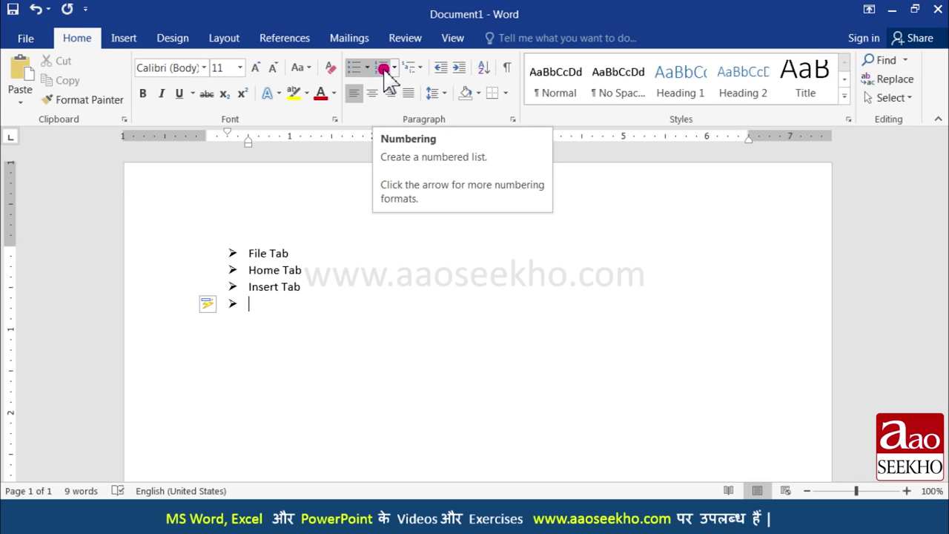
# - Switch the list to numbering and add Design Tab and Layout Tab
pyautogui.click(384, 69)
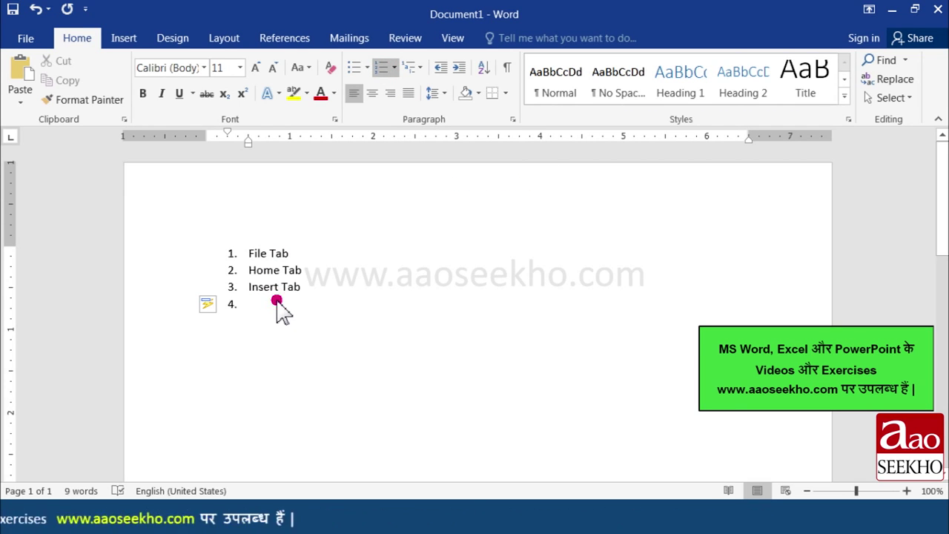
pyautogui.write('Desi')
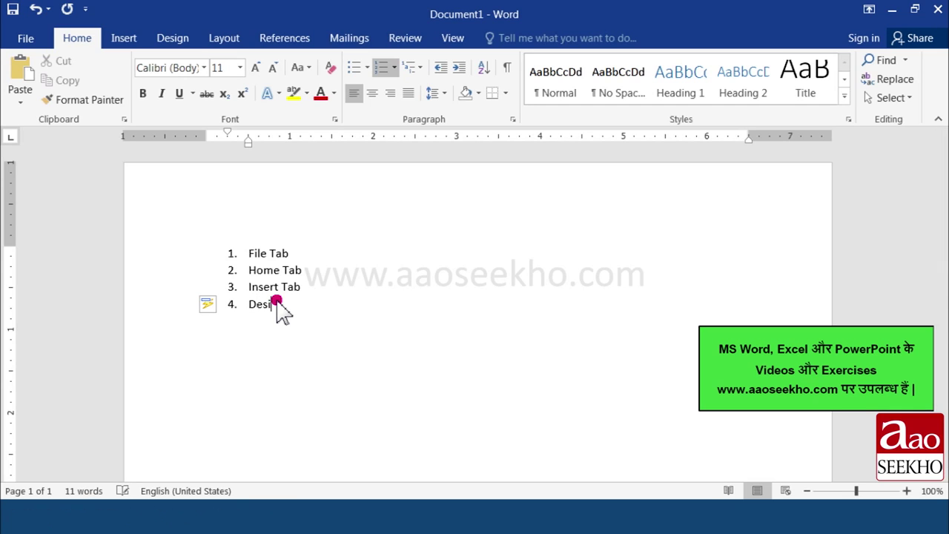
pyautogui.write('gn Tab')
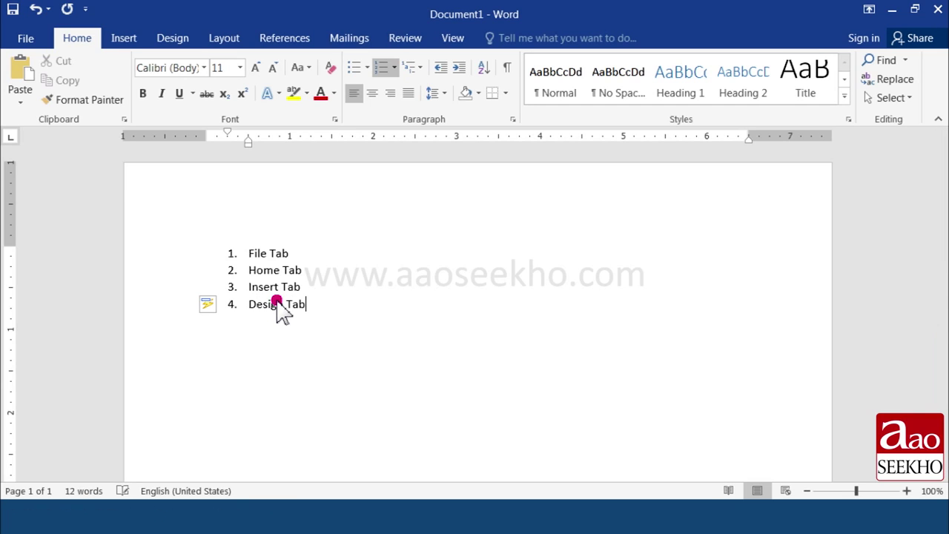
pyautogui.write('L')
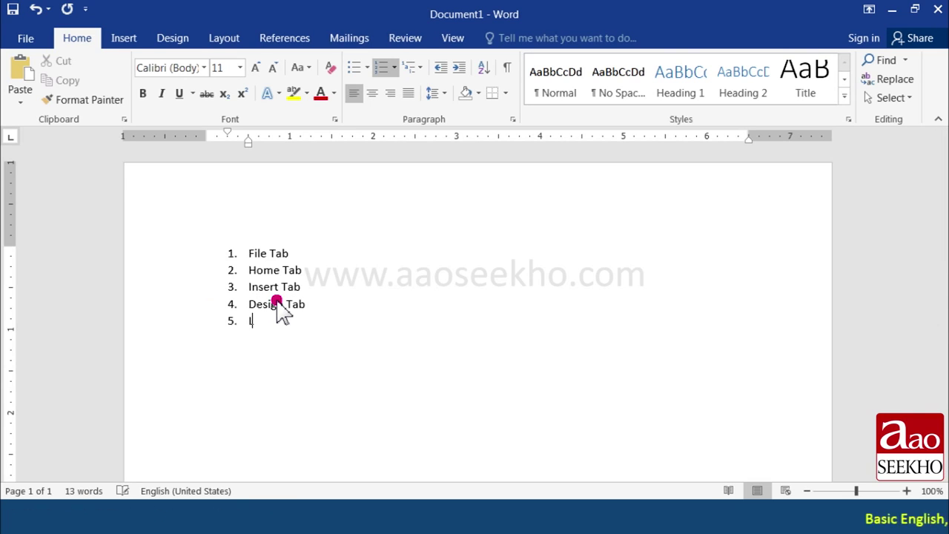
pyautogui.write('ayout Tab')
pyautogui.press('Return')
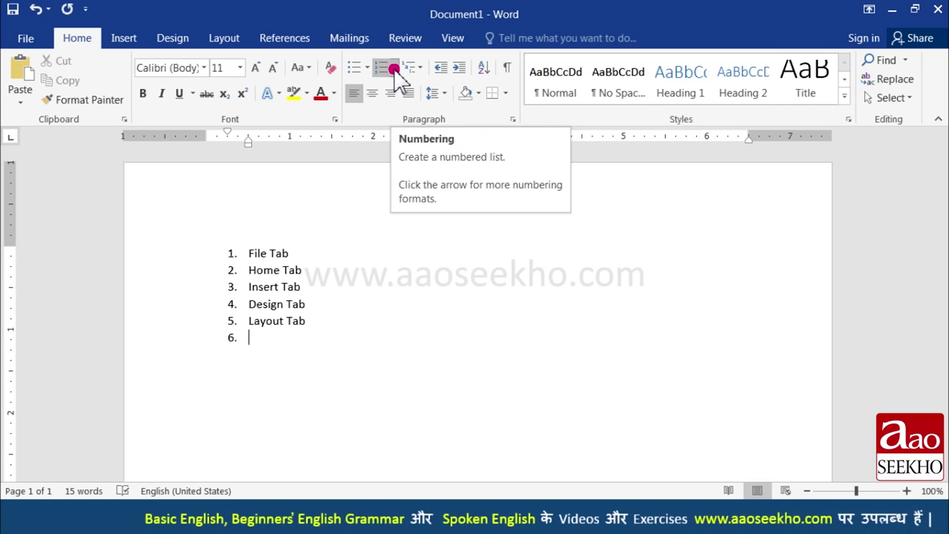
# - Try A. B. C. lettering, then return the list to 1. 2. 3. numbering
pyautogui.click(394, 69)
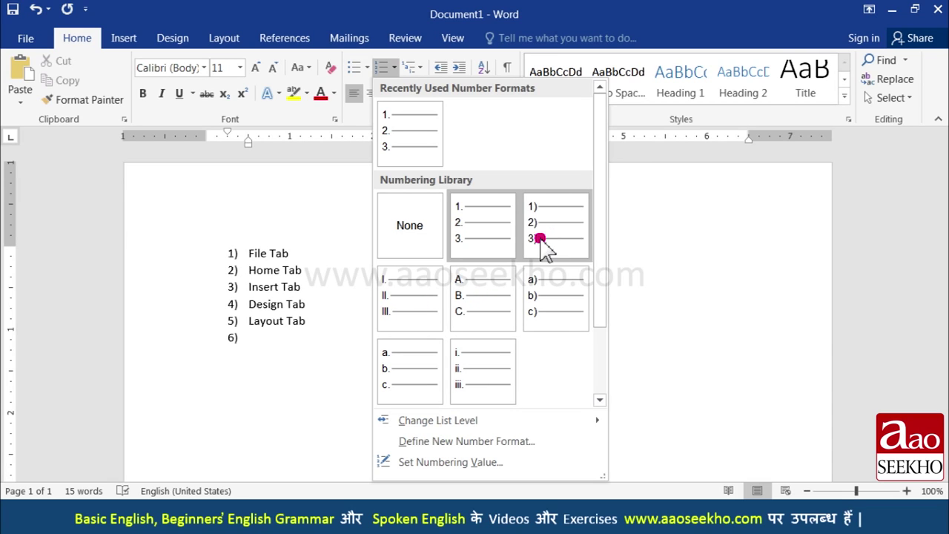
pyautogui.click(465, 297)
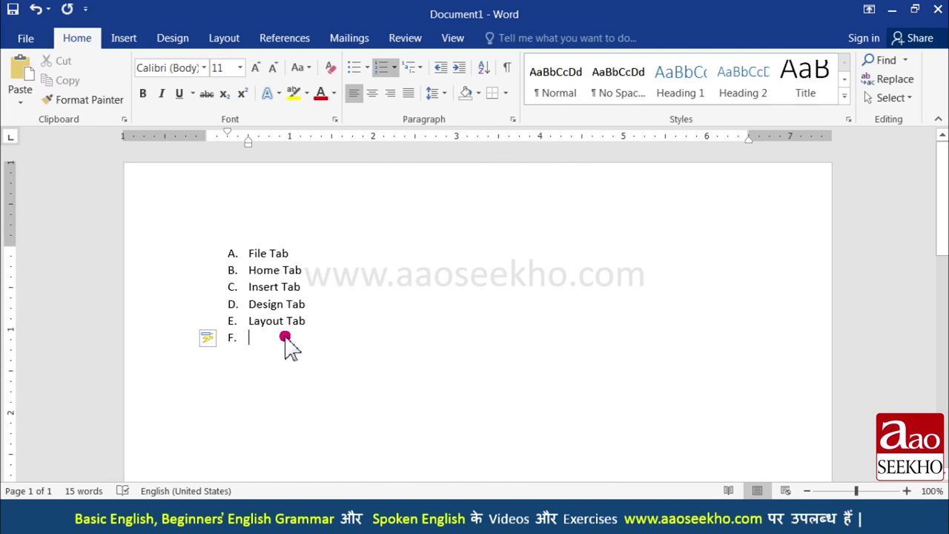
pyautogui.click(396, 67)
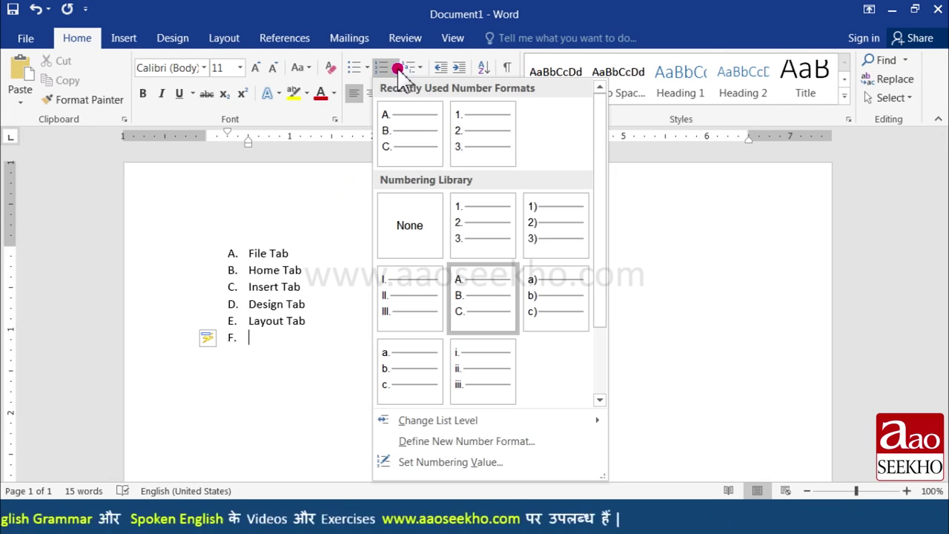
pyautogui.click(492, 223)
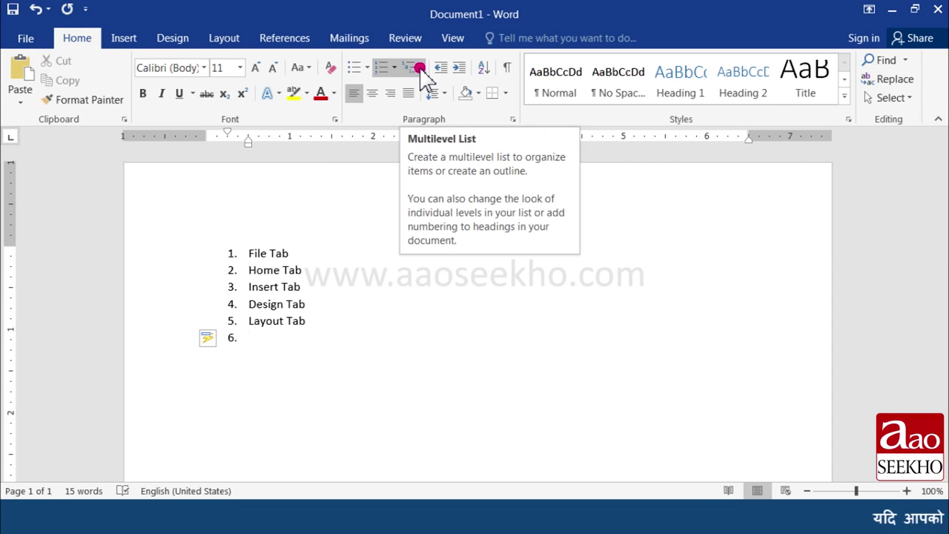
# - Apply 1. 1.1. 1.1.1. multilevel numbering and demote the empty item to sub-item 5.1
pyautogui.click(420, 68)
pyautogui.moveTo(517, 252)
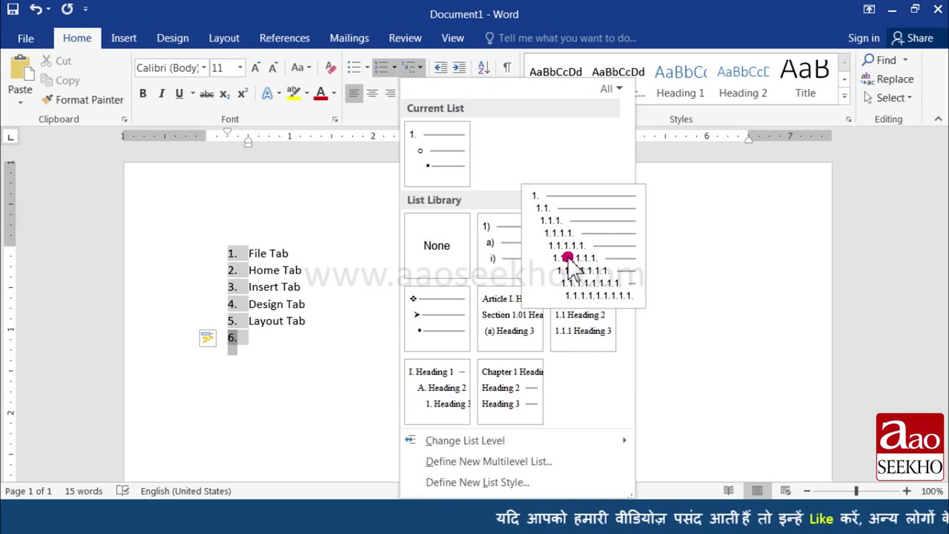
pyautogui.click(568, 260)
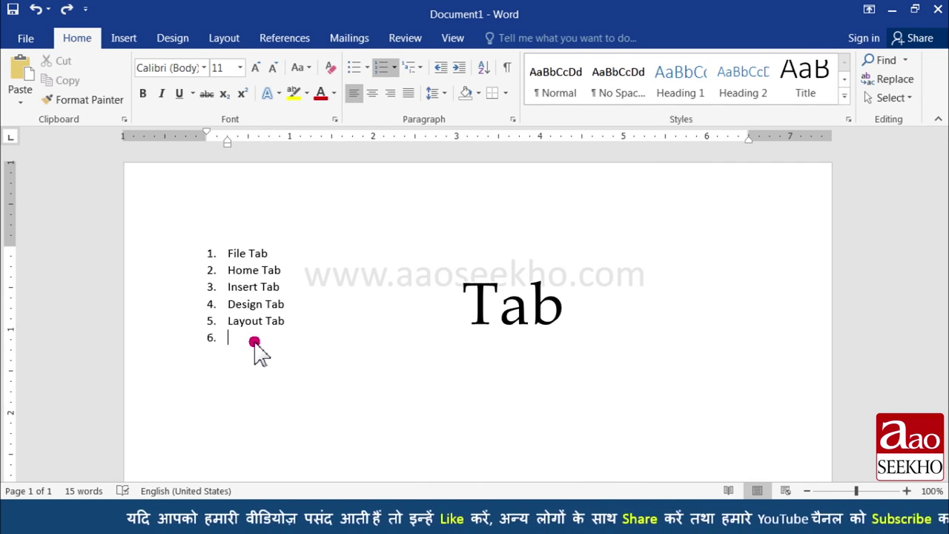
pyautogui.press('Tab')
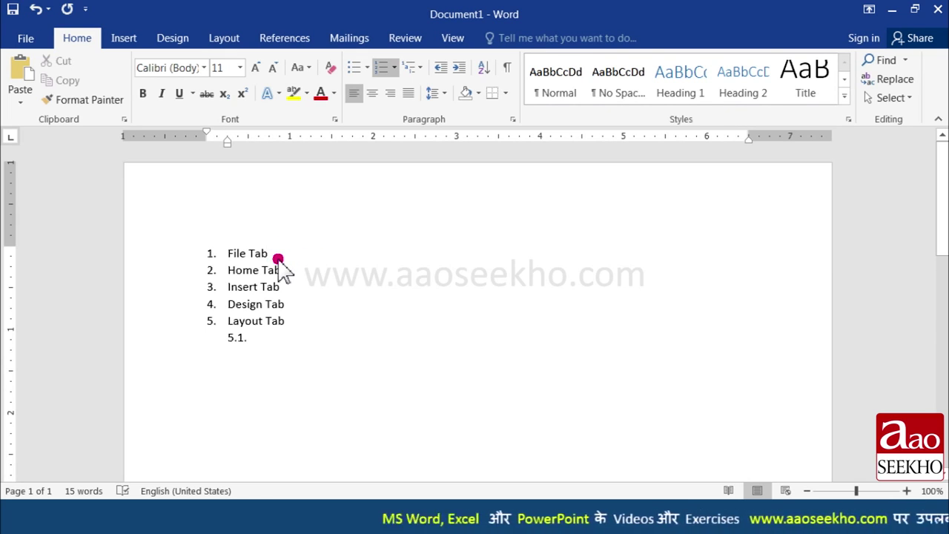
# - Add New, Open and Save etc. as sub-items 1.1–1.3 under File Tab and remove the leftover empty item
pyautogui.press('Return')
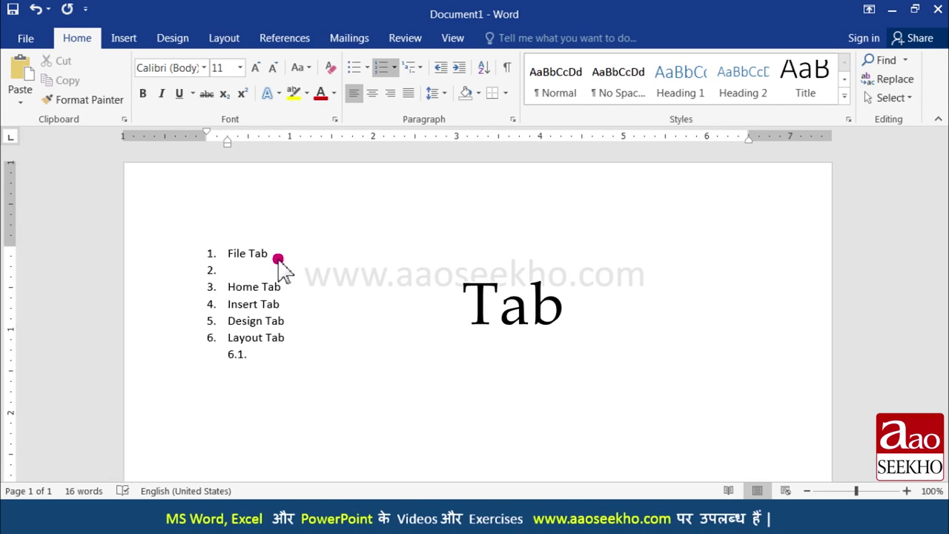
pyautogui.press('Tab')
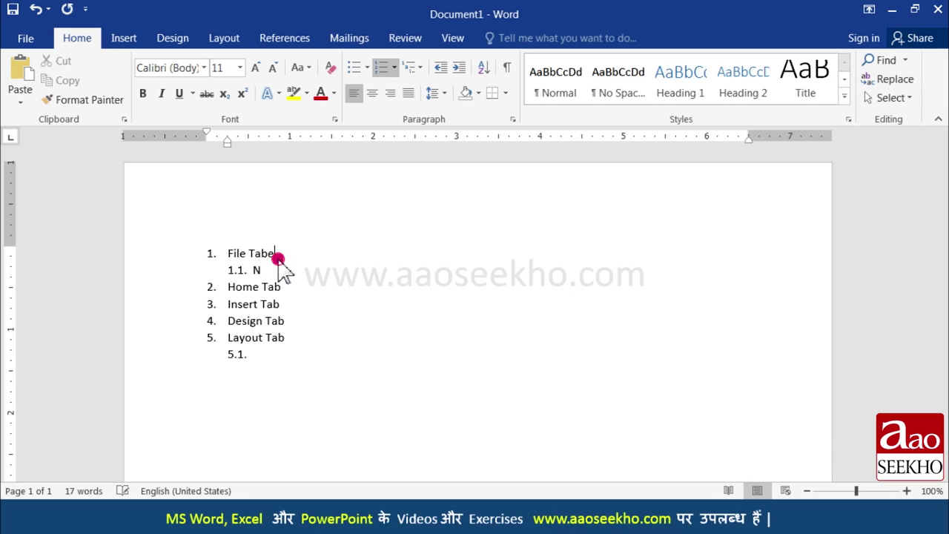
pyautogui.press('Return')
pyautogui.write('o')
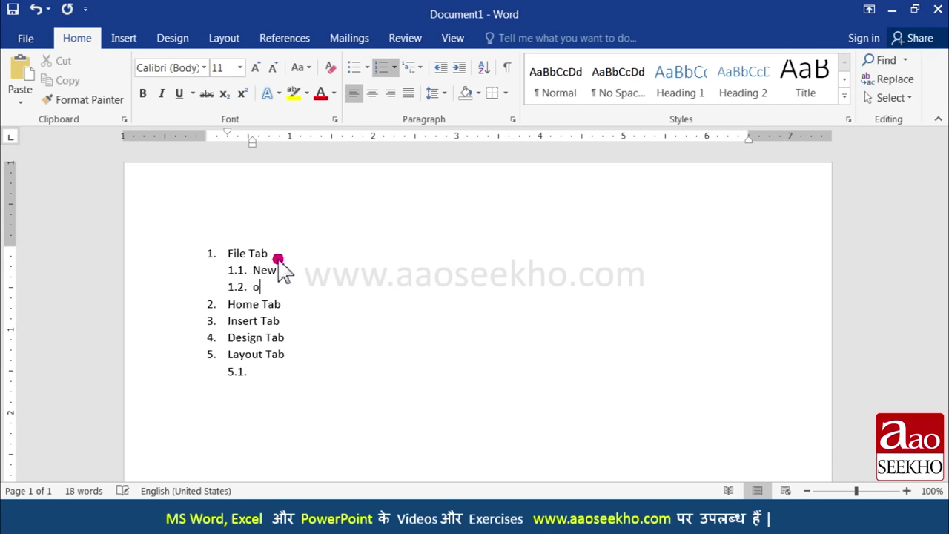
pyautogui.write('en')
pyautogui.press('Return')
pyautogui.write('Save etc.')
pyautogui.press('Return')
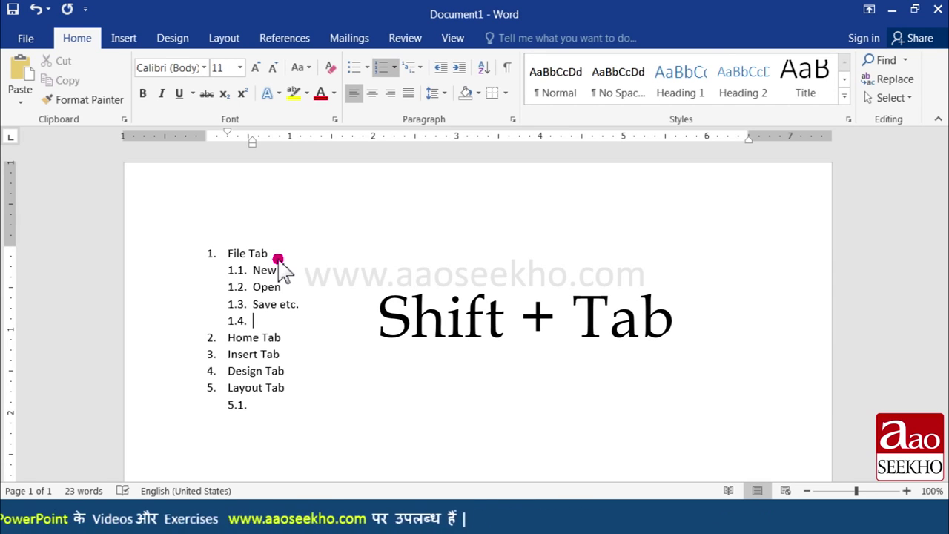
pyautogui.hotkey('shift', 'Tab')
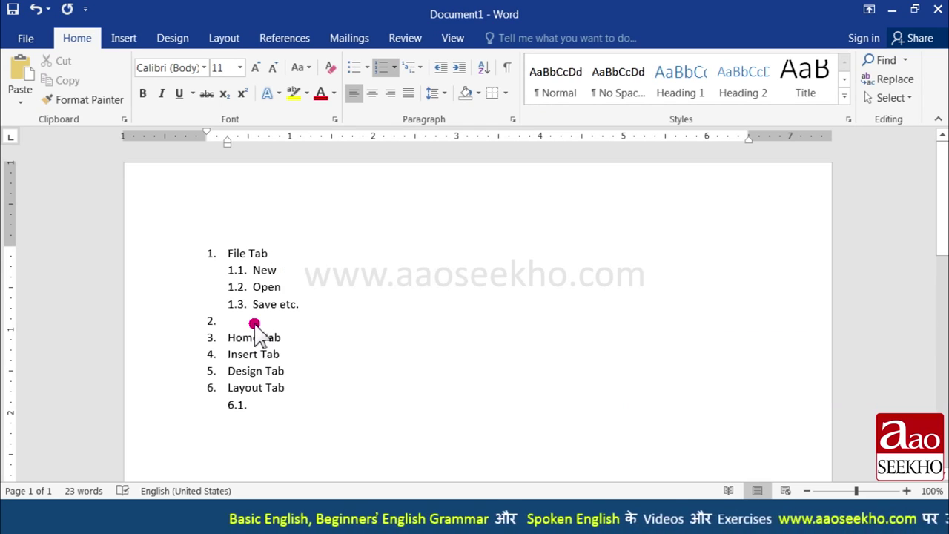
pyautogui.press('Delete')
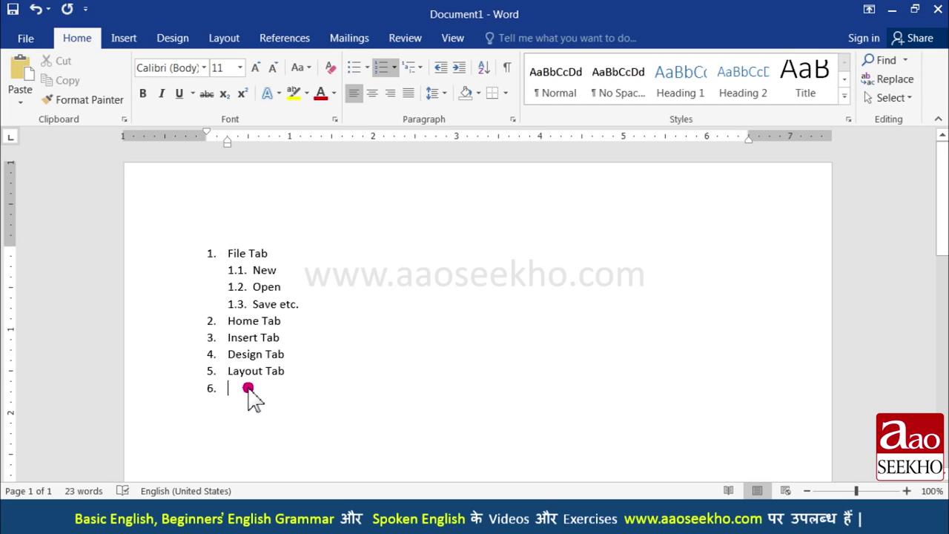
# - Select all text and set numbering to None, leaving File Tab through Layout Tab as plain lines
pyautogui.hotkey('ctrl', 'a')
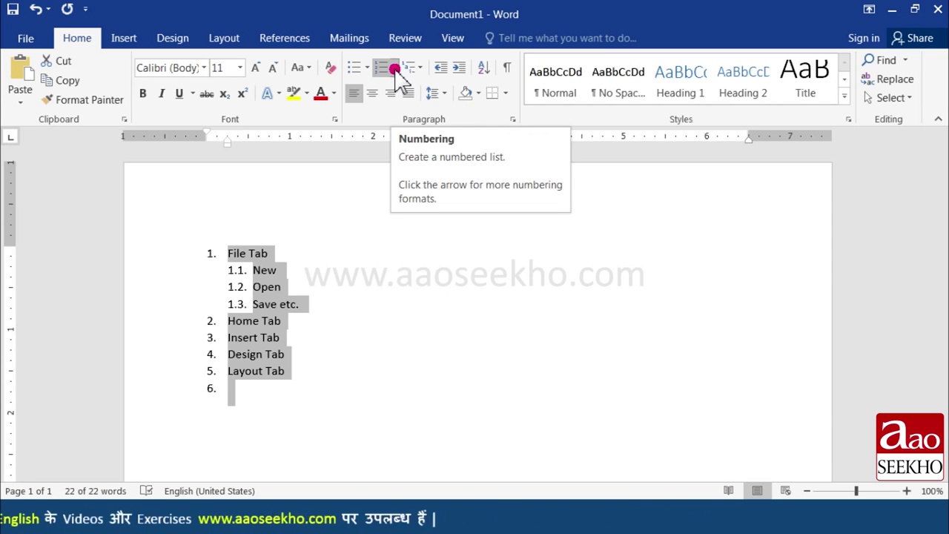
pyautogui.click(394, 67)
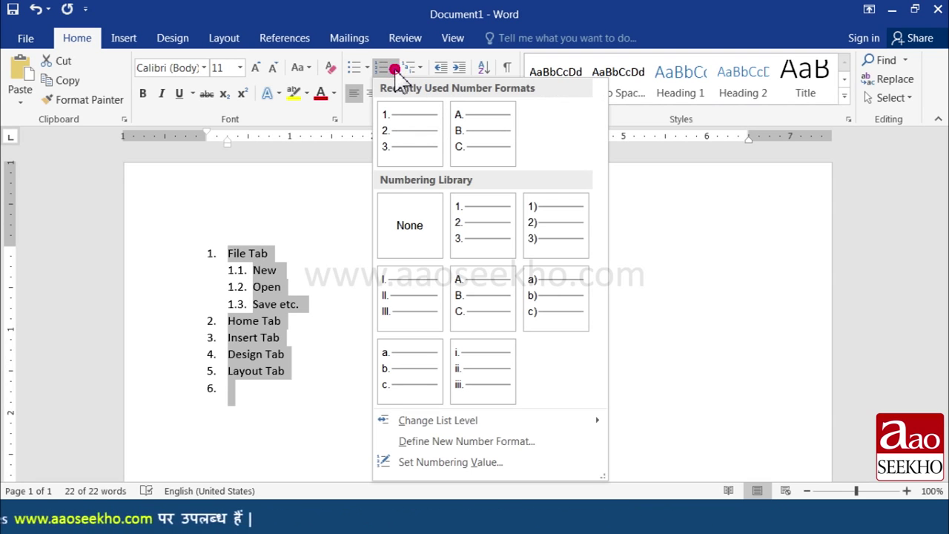
pyautogui.click(402, 229)
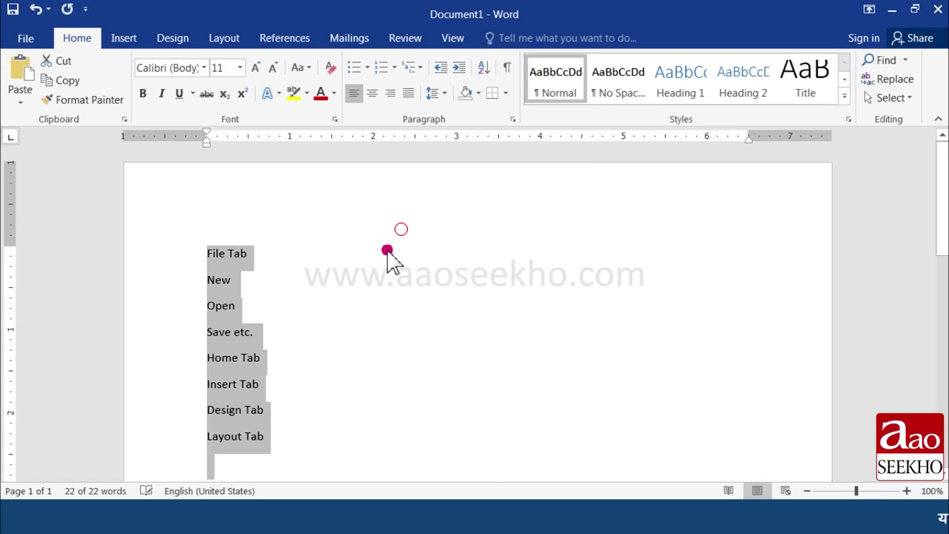
pyautogui.click(291, 466)
pyautogui.scroll(-2, 290, 438)
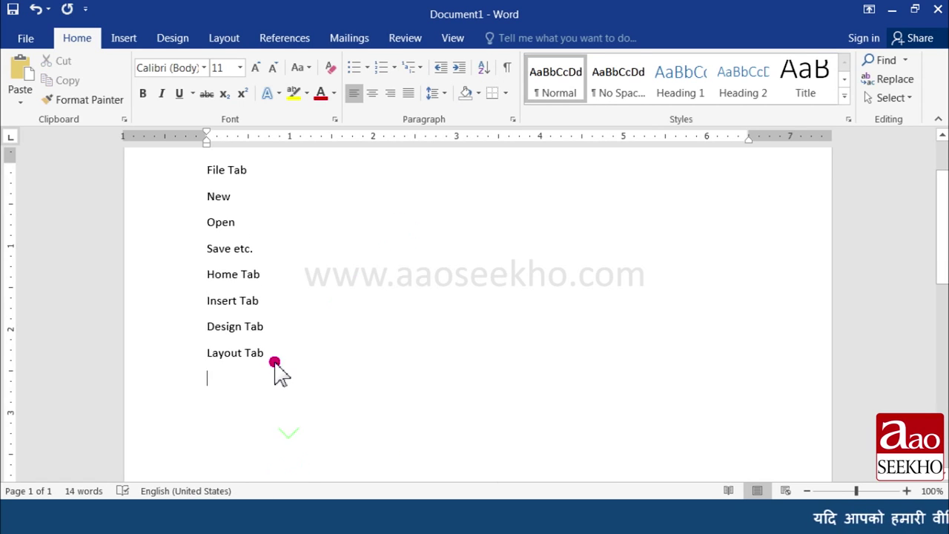
pyautogui.scroll(2, 276, 364)
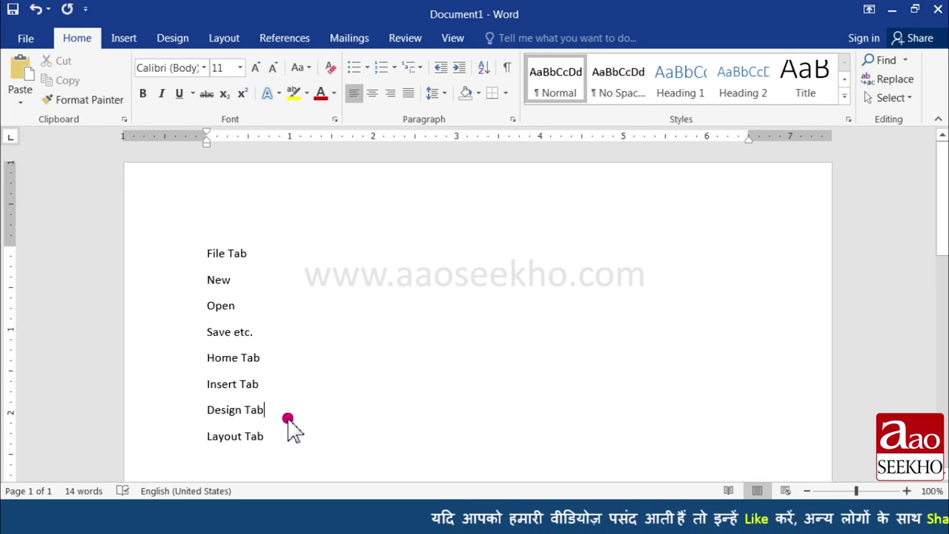
# - Add References Tab and Mailings Tab below Layout Tab, then select all ten lines
pyautogui.scroll(-2, 295, 386)
pyautogui.press('Return')
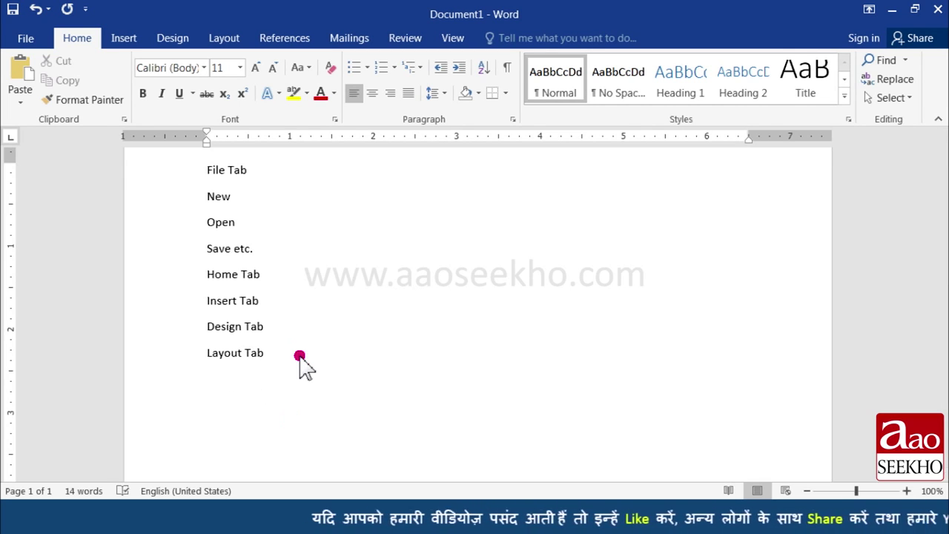
pyautogui.write('References Tab')
pyautogui.press('Return')
pyautogui.write('Mailings Tab')
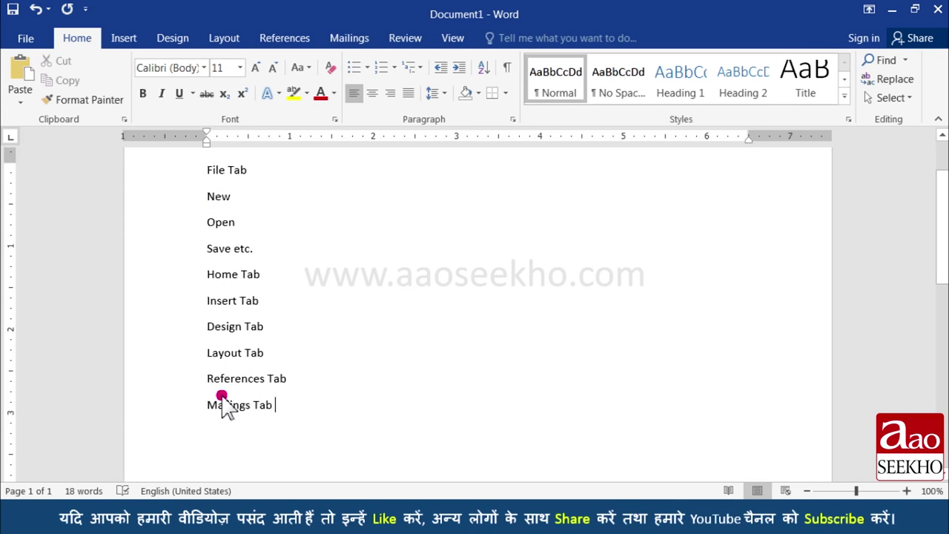
pyautogui.moveTo(208, 173); pyautogui.dragTo(273, 404)
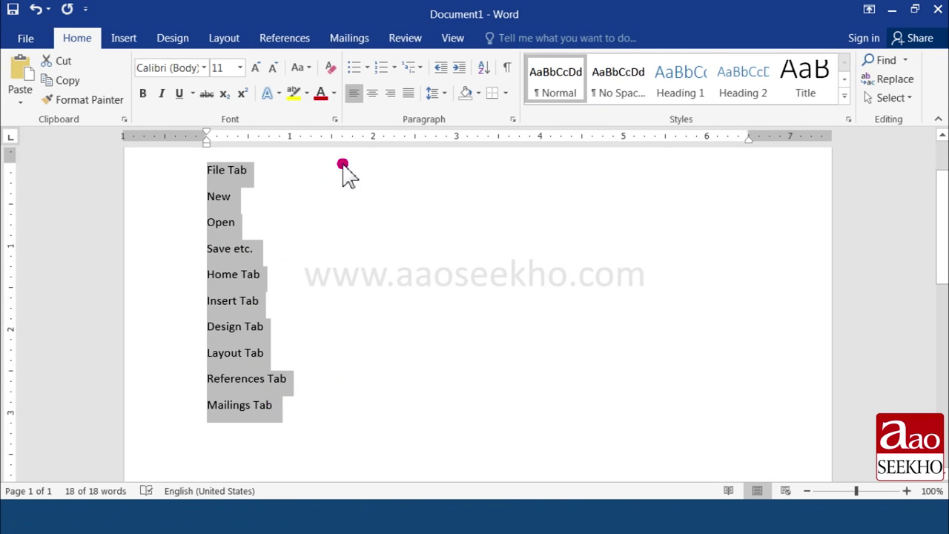
# - Number the ten selected lines, File Tab through Mailings Tab, as a 1–10 list
pyautogui.click(368, 68)
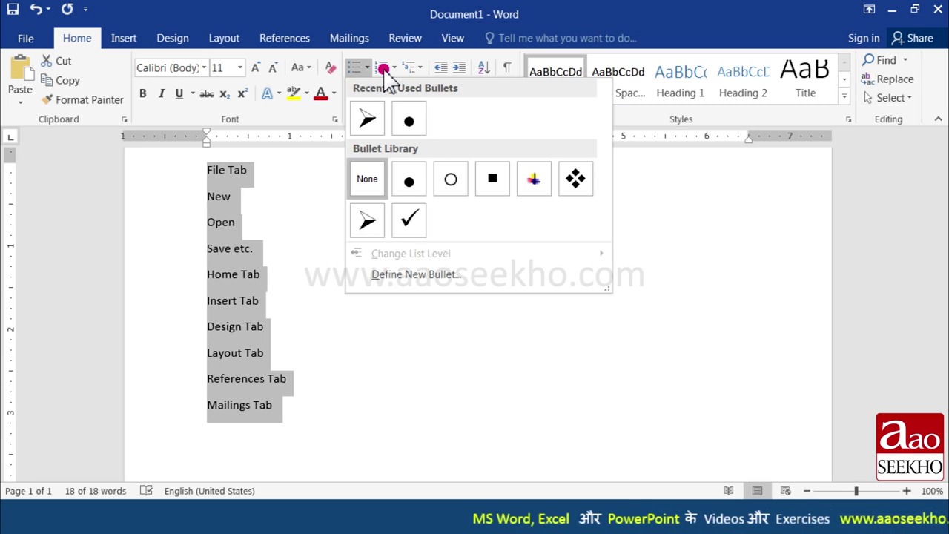
pyautogui.click(383, 69)
pyautogui.click(356, 331)
pyautogui.scroll(1, 356, 331)
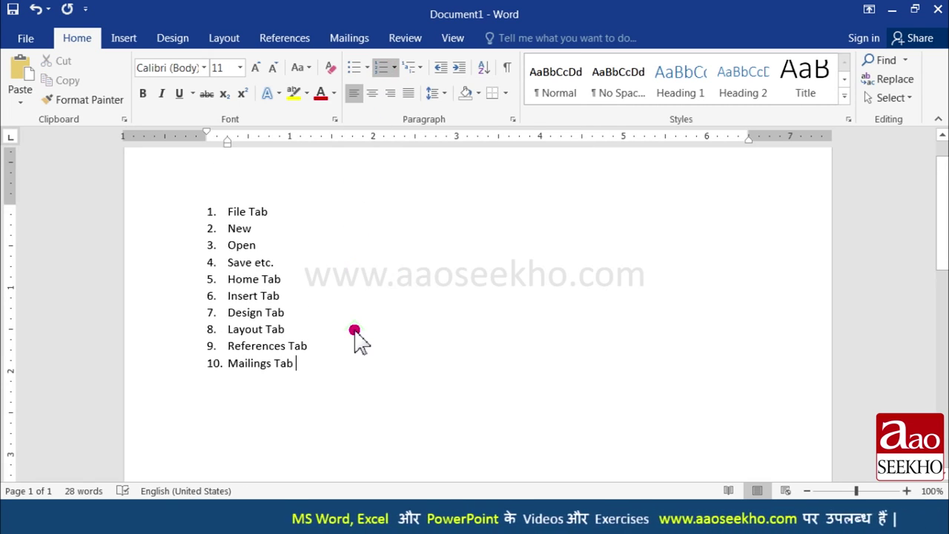